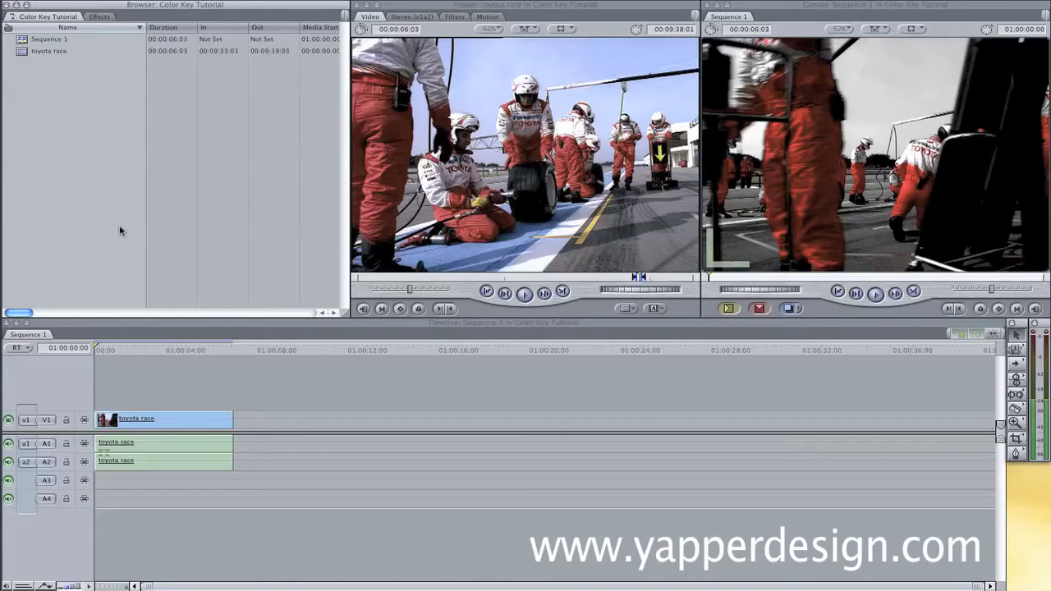
Play the finished black-and-white sequence, then play the original colour race clip for comparison.
left_click(105, 354)
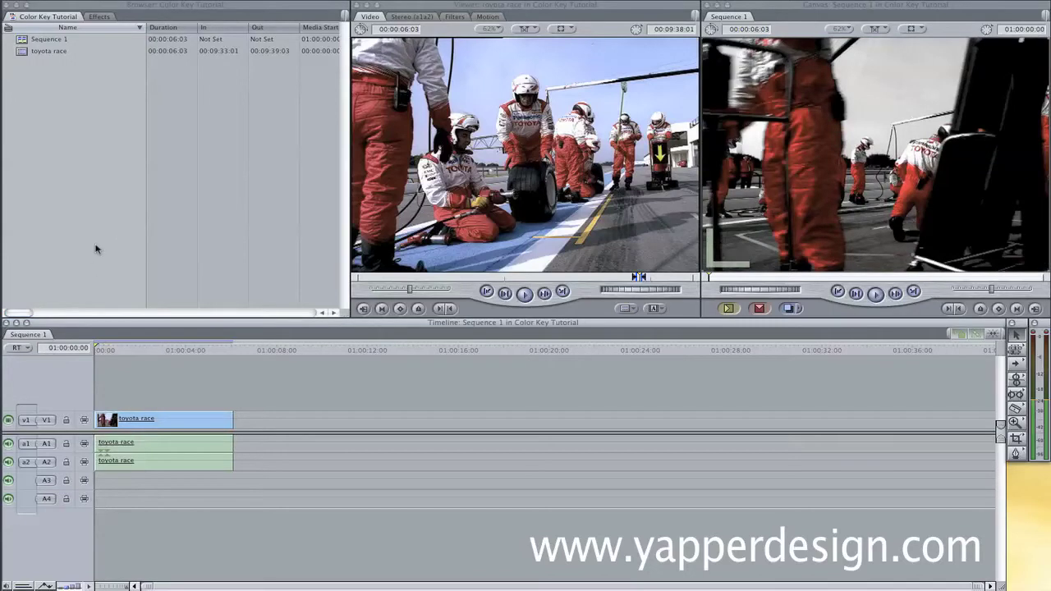
key("space")
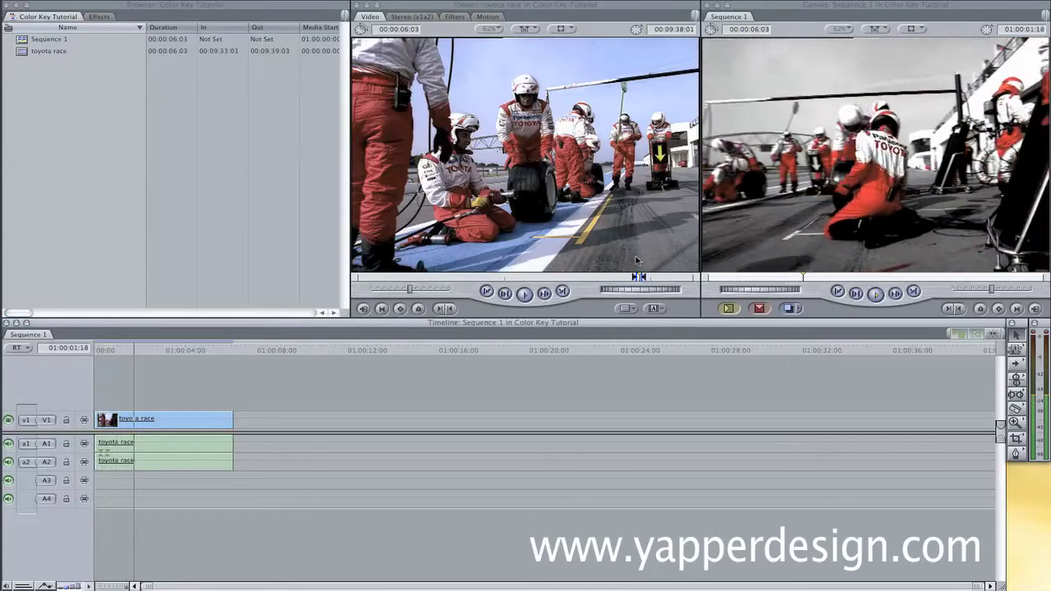
left_click(586, 192)
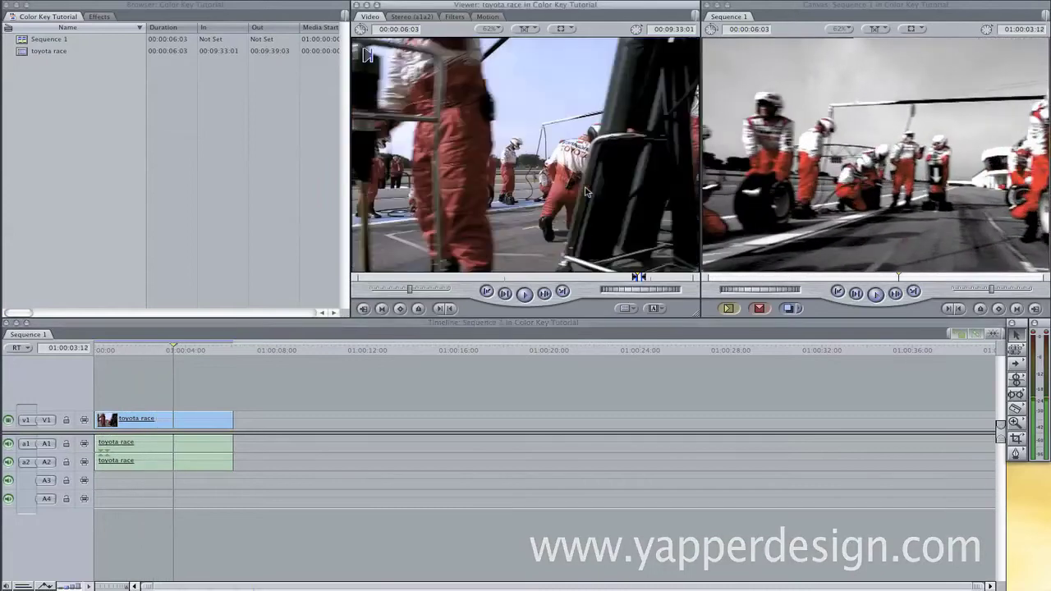
key("space")
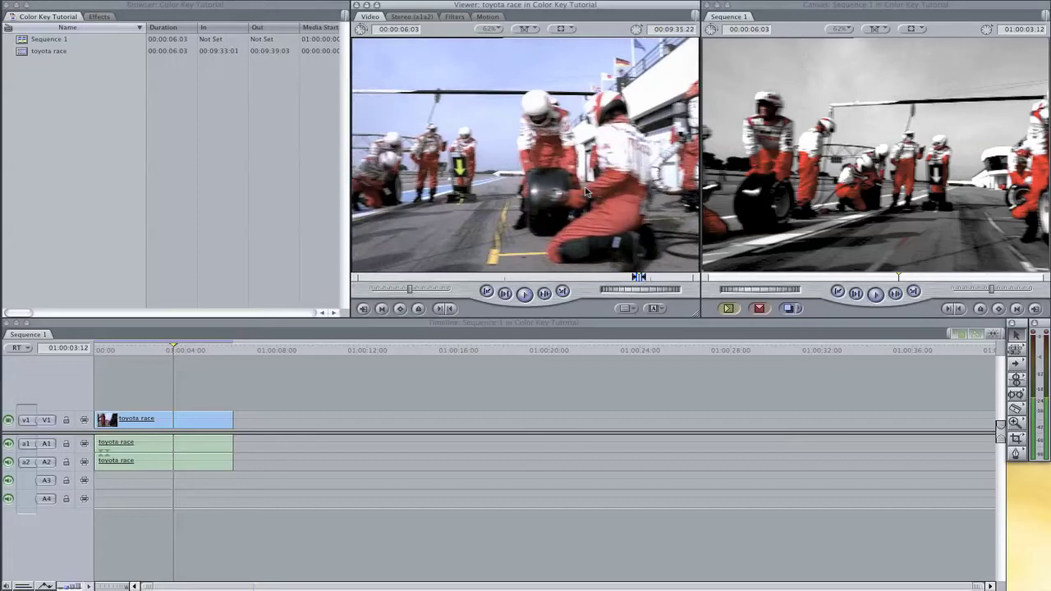
Create a new sequence named 'Tutorial', open it, and place the toyota race clip in its Timeline.
right_click(31, 106)
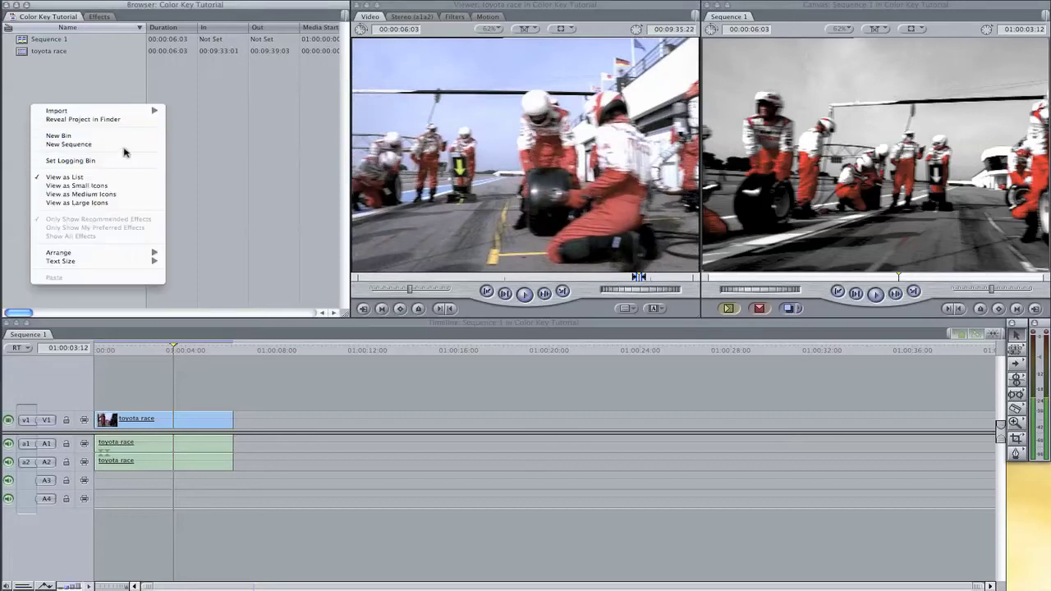
left_click(124, 146)
type("Tu")
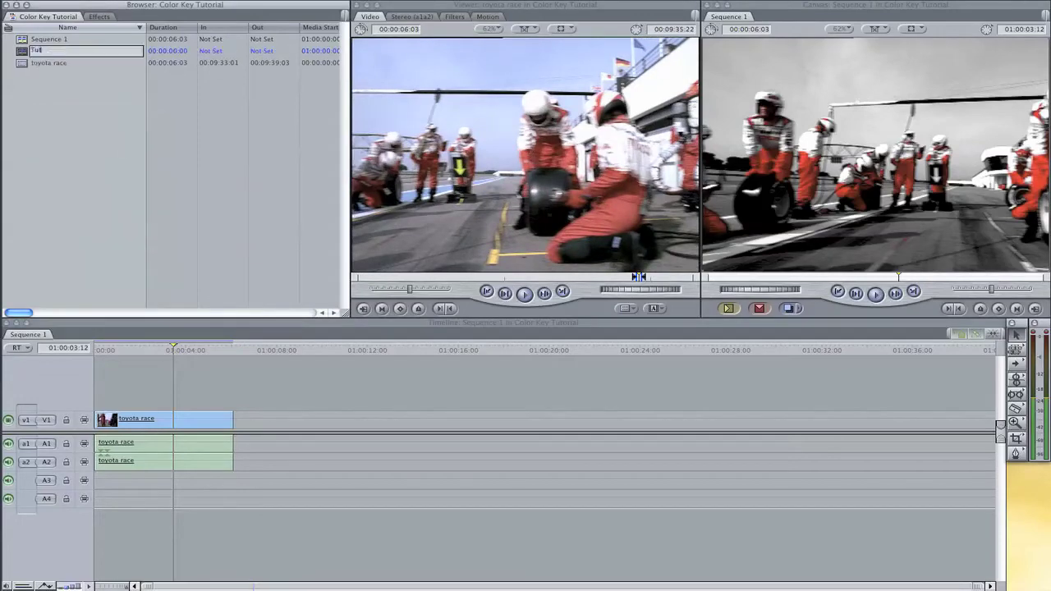
type("torial")
key("Return")
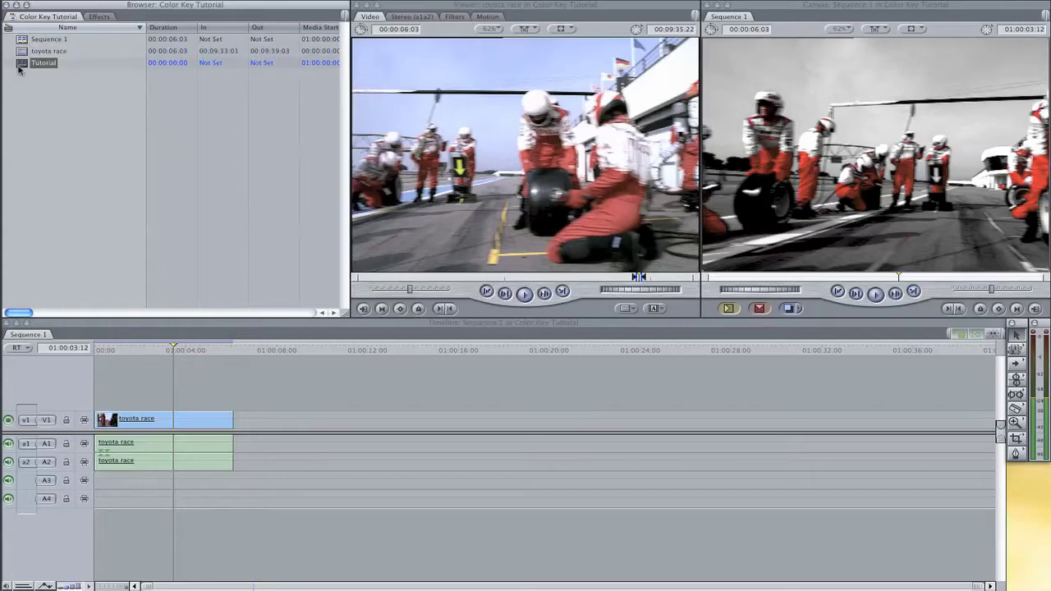
double_click(54, 64)
left_click_drag(474, 104, 99, 421)
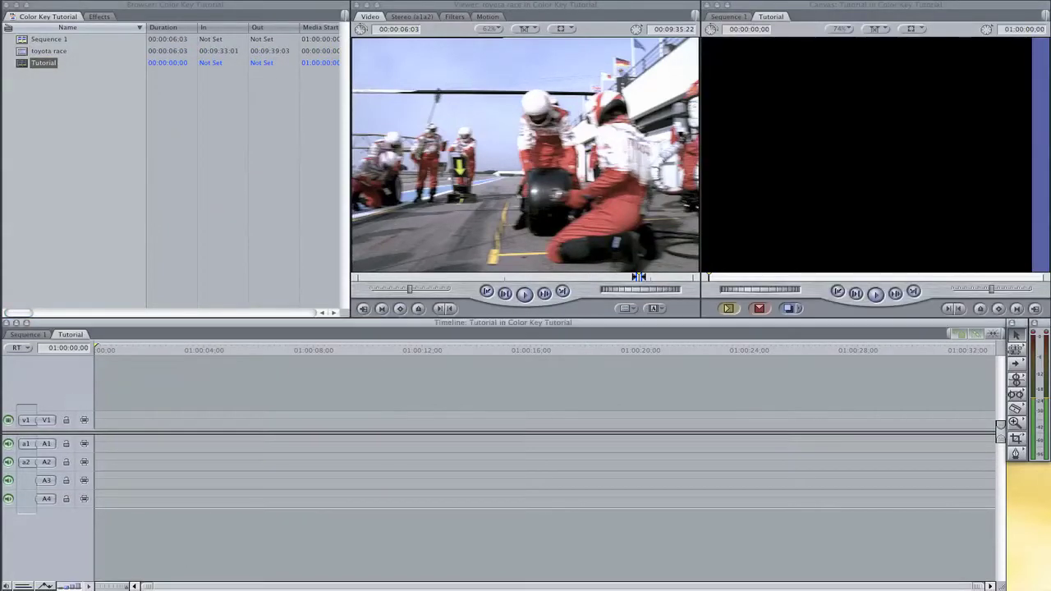
Apply the Color Corrector 3-way filter from Video Filters > Color Correction to the toyota clip and show its colour wheels.
left_click(100, 17)
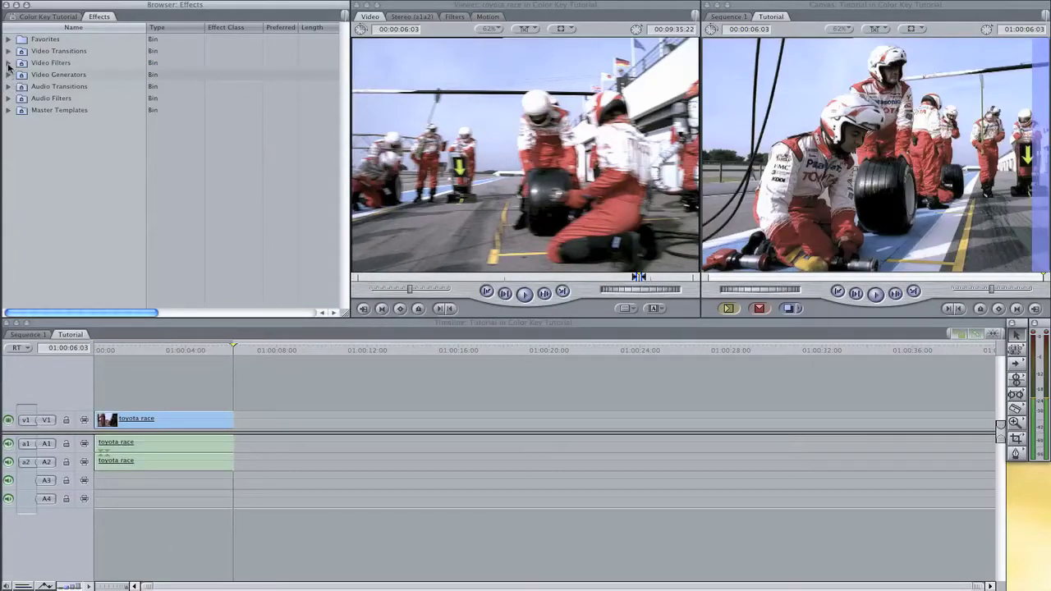
left_click(9, 64)
left_click(15, 110)
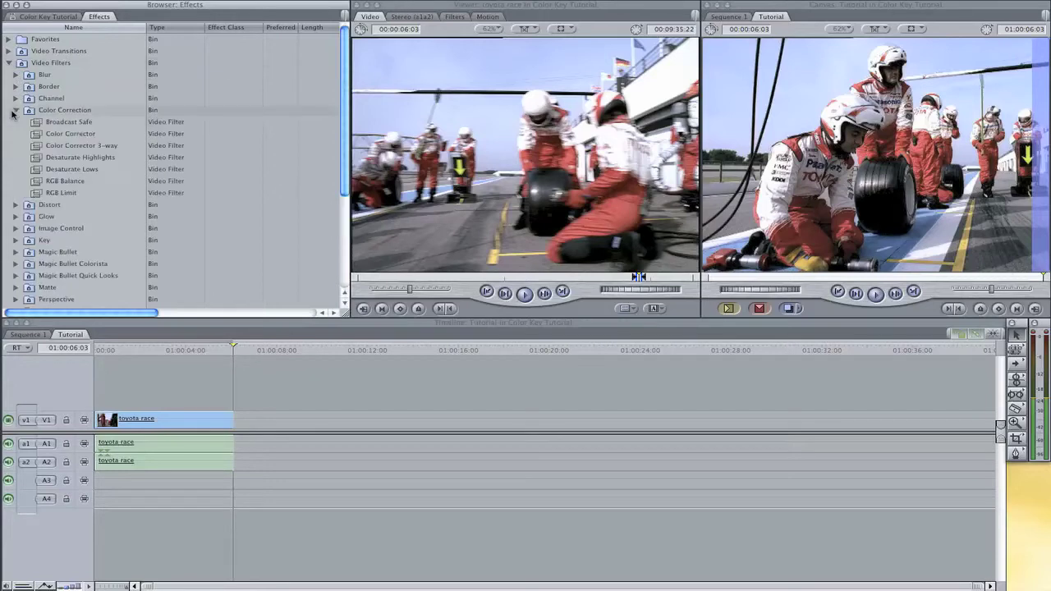
left_click(91, 148)
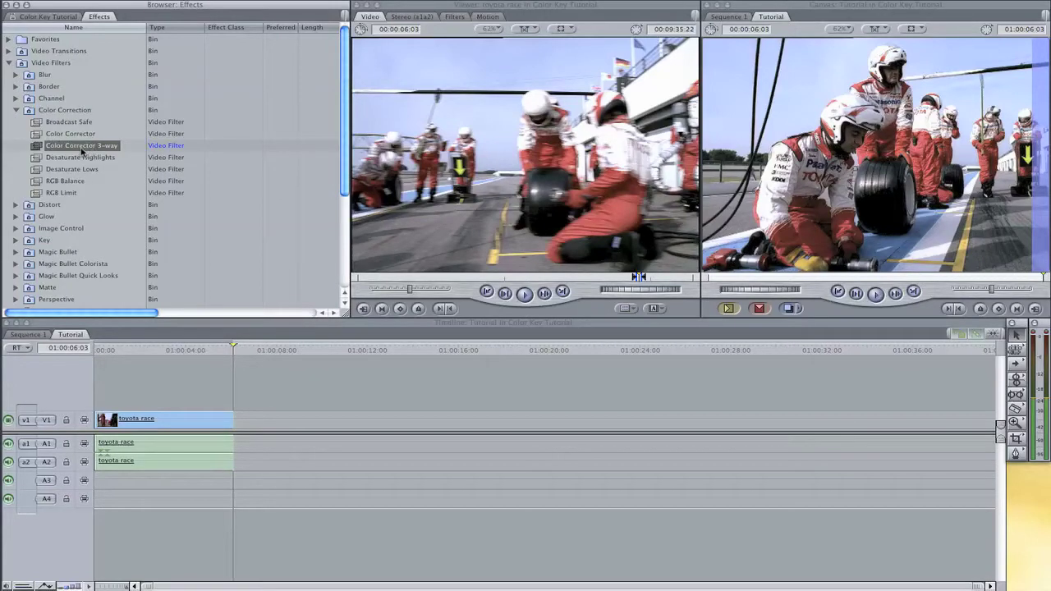
left_click_drag(60, 148, 138, 421)
double_click(138, 421)
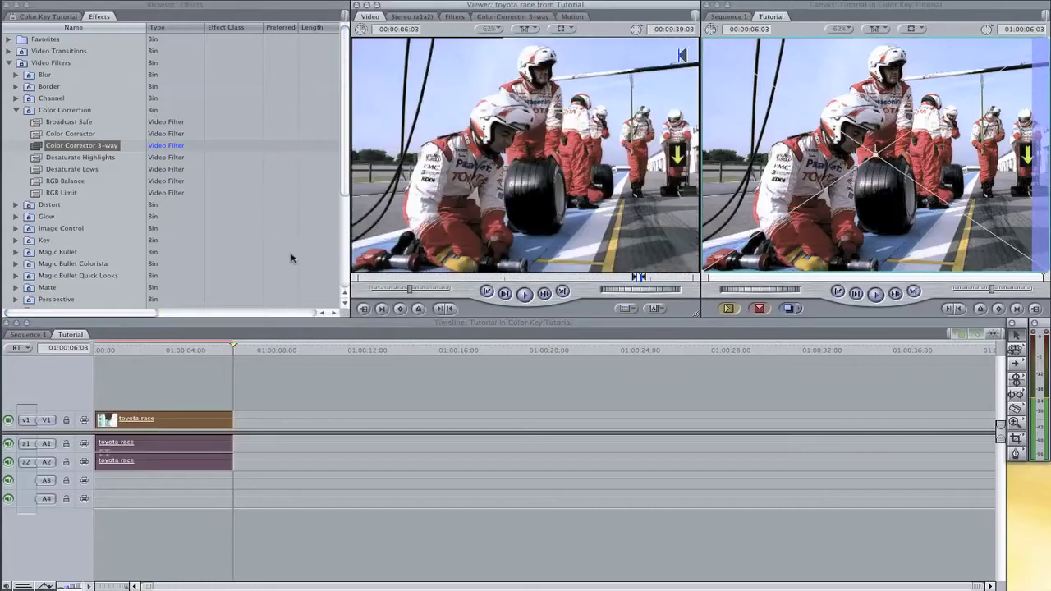
left_click(514, 17)
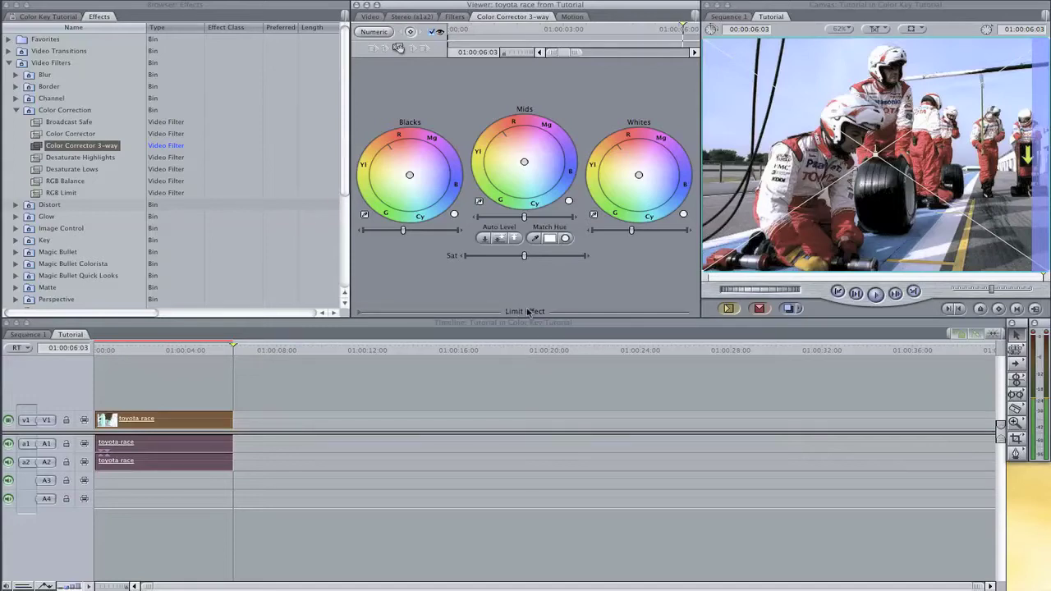
Expand Limit Effect, go to a frame with red suits, and sample a crew member's red suit with Select Color.
left_click(359, 314)
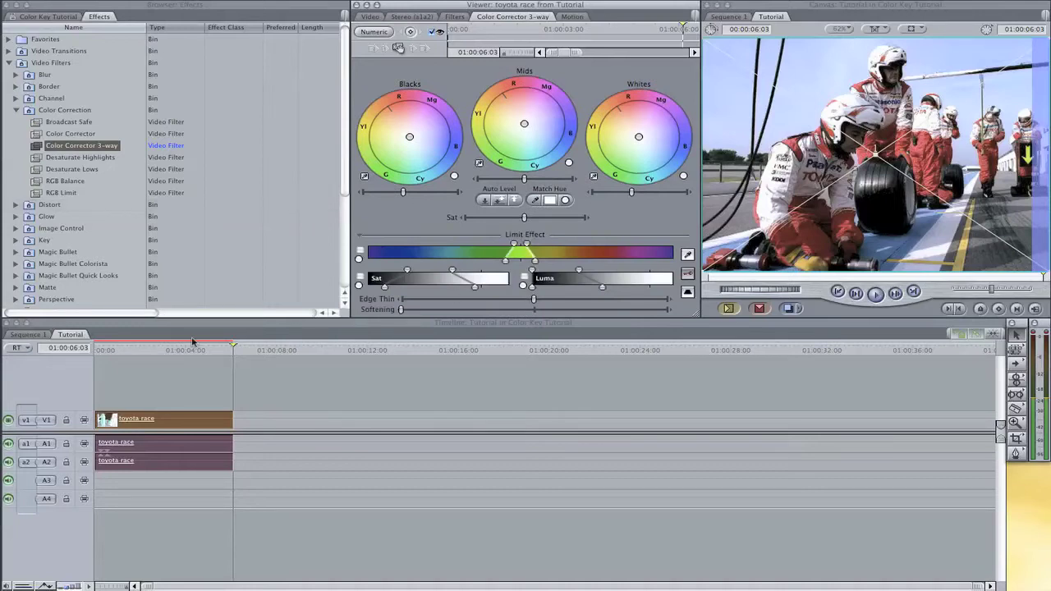
mouse_move(161, 351)
left_mouse_down()
mouse_move(170, 350)
mouse_move(143, 351)
left_mouse_up()
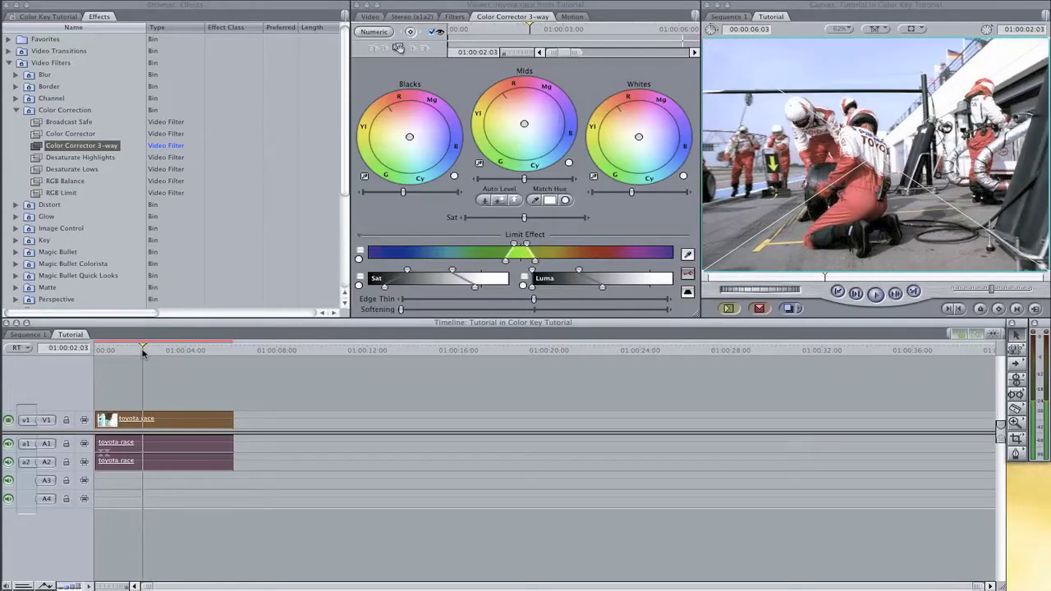
left_click(688, 255)
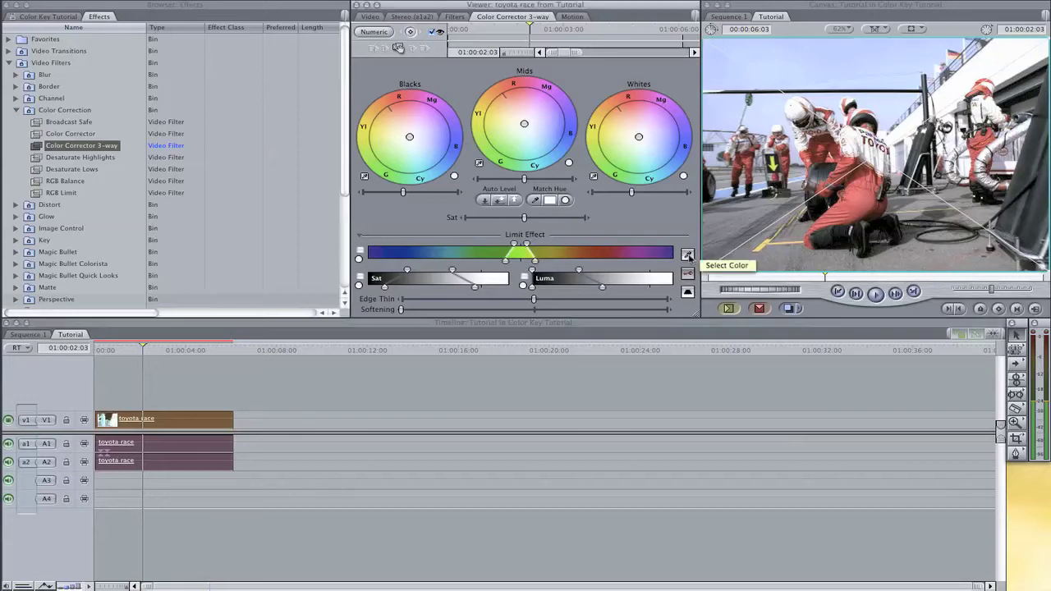
left_click(688, 255)
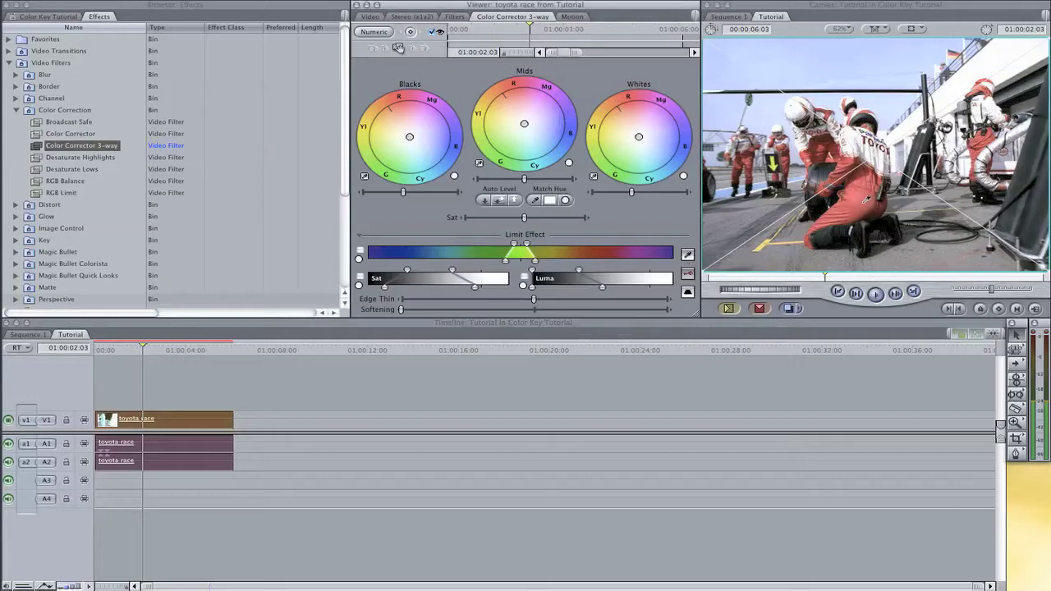
left_click(864, 206)
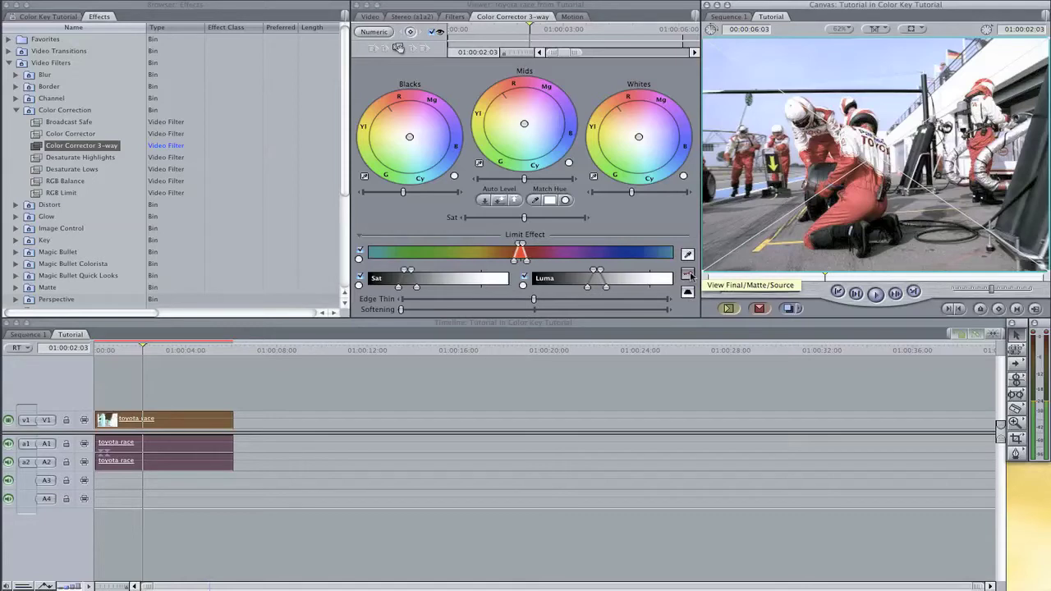
While viewing the matte, widen the key's saturation, luma and hue ranges, then return to the normal image.
left_click(689, 275)
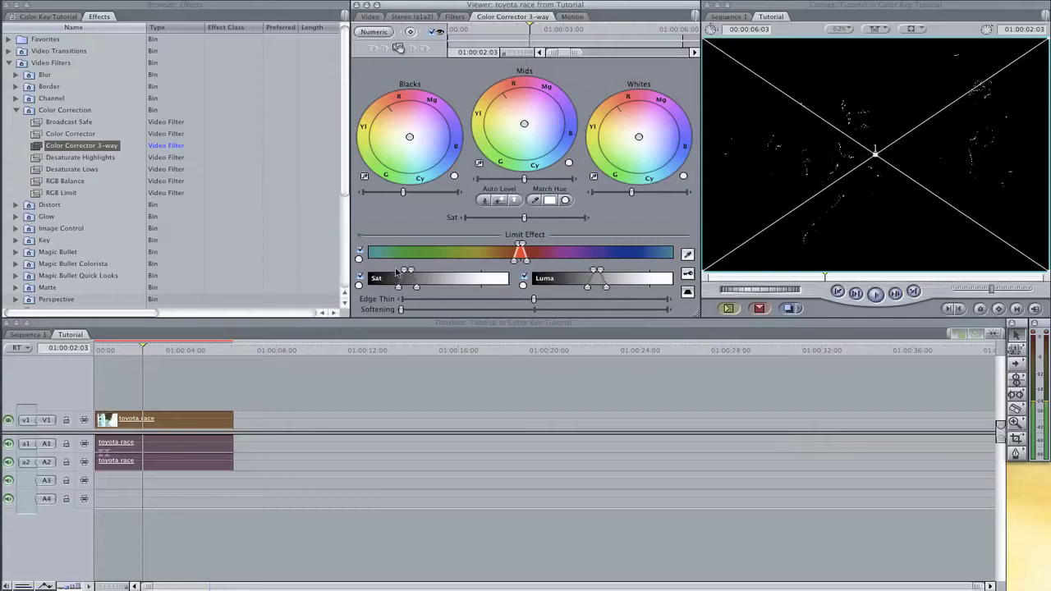
left_click_drag(405, 271, 453, 271)
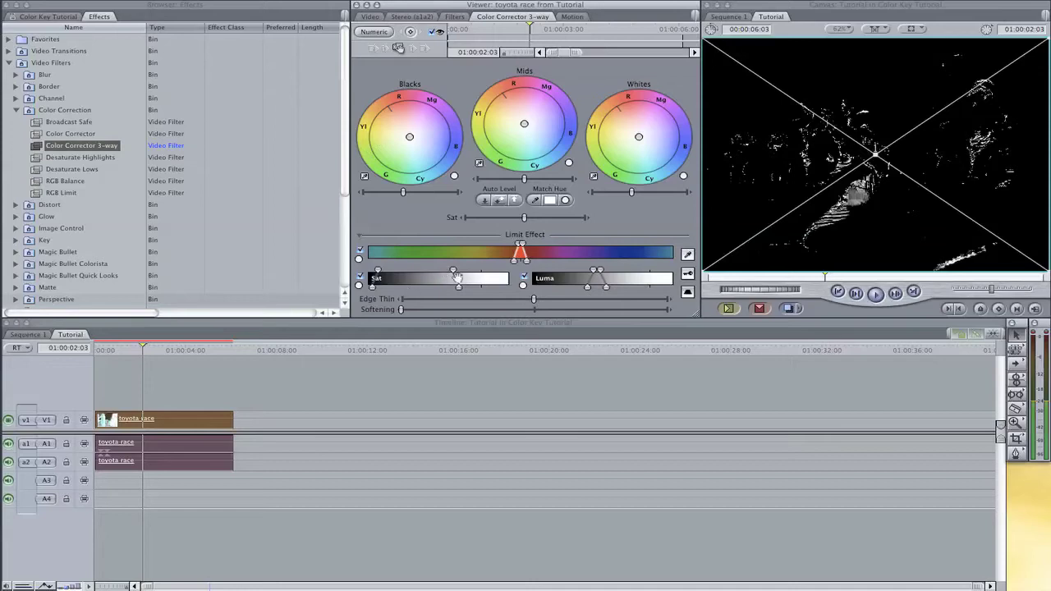
left_click_drag(592, 271, 616, 271)
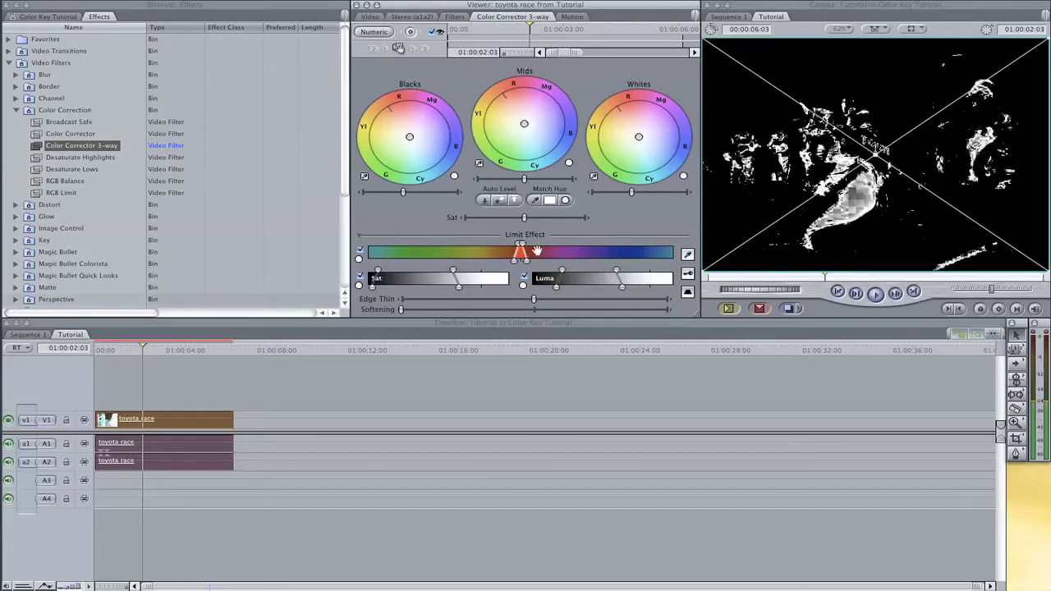
left_click_drag(520, 246, 524, 248)
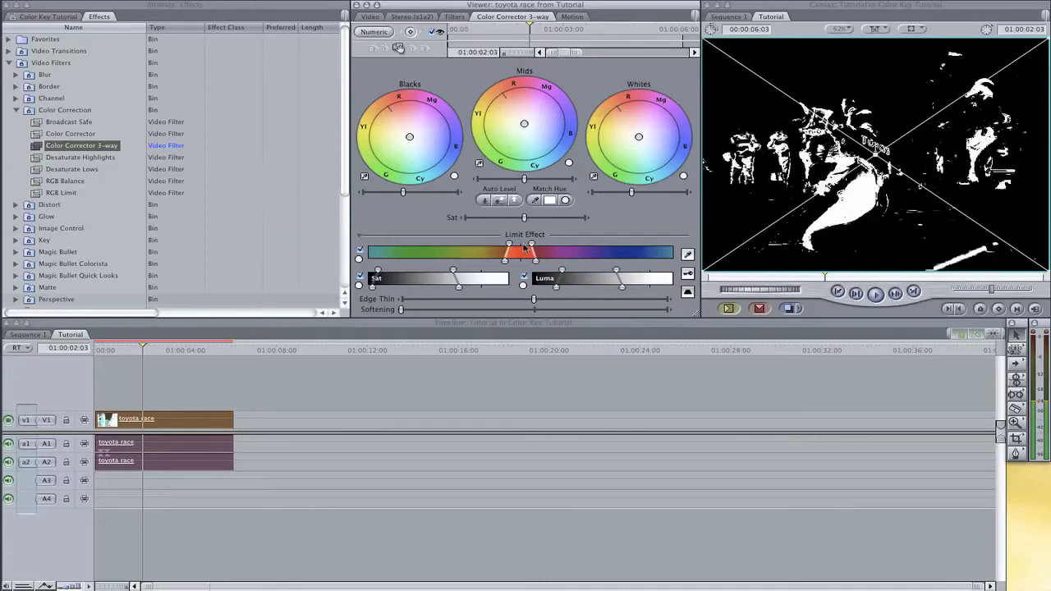
left_click(689, 276)
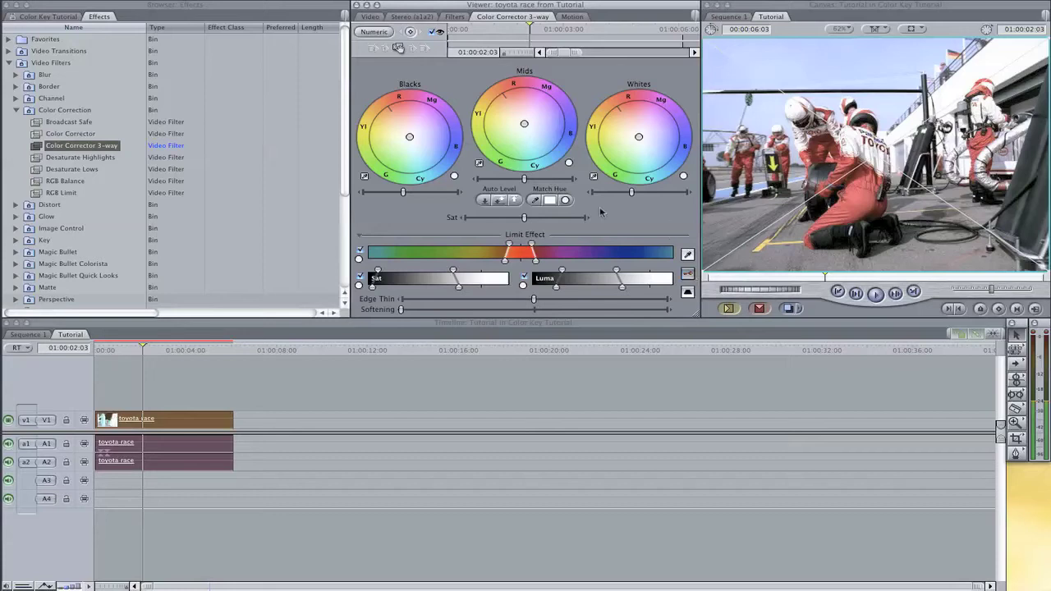
Drag Sat almost to minimum and invert the selection so only the red suits keep colour.
left_click_drag(524, 220, 457, 219)
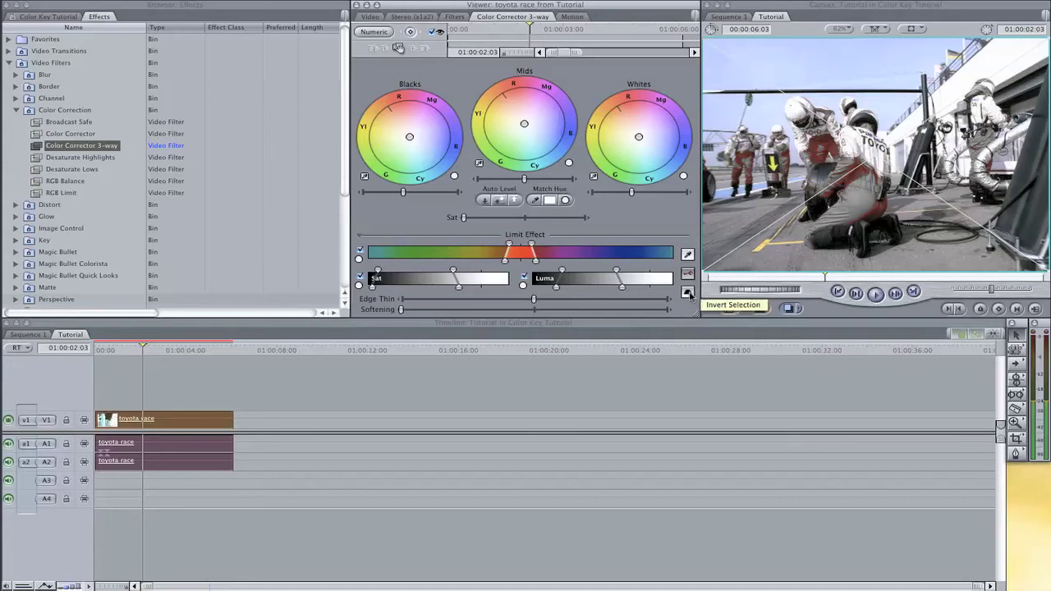
left_click(688, 293)
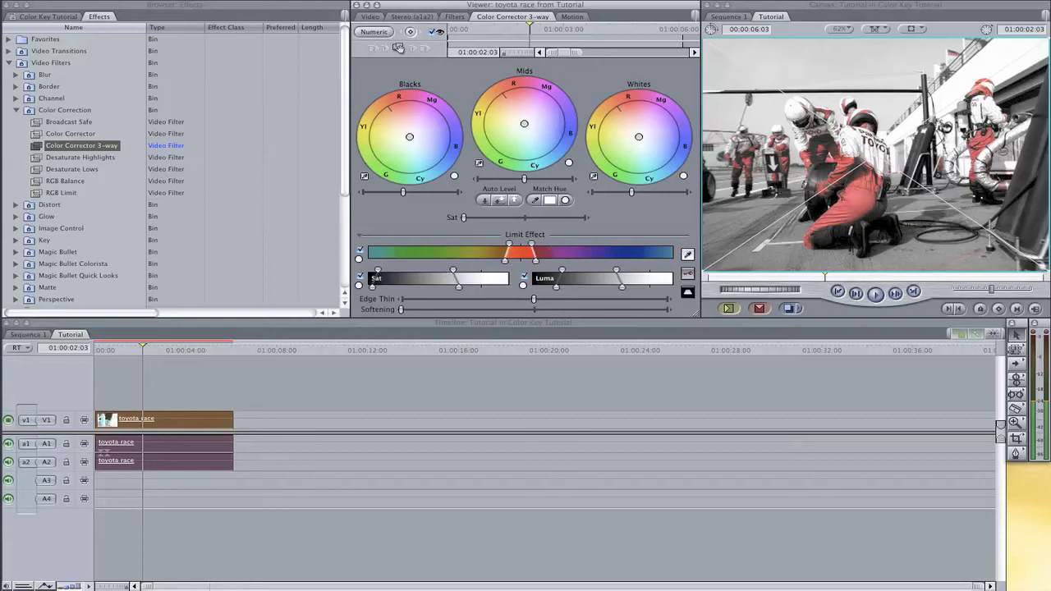
Nudge the saturation range and red hue range handles outward, then scrub forward to check later frames.
left_click_drag(377, 271, 374, 272)
left_click_drag(453, 271, 465, 271)
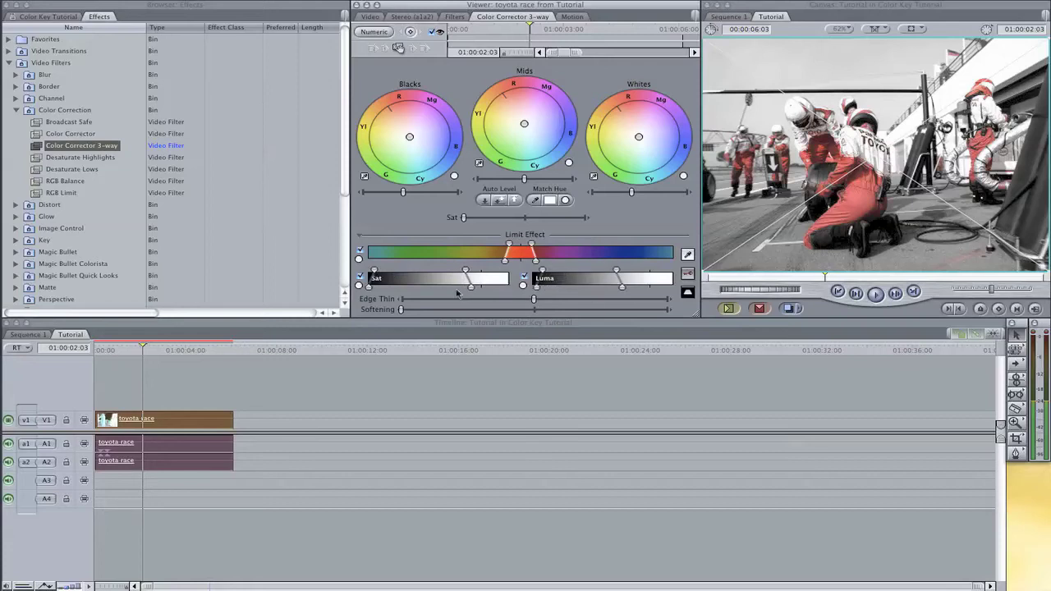
left_click_drag(532, 246, 517, 251)
mouse_move(157, 352)
left_mouse_down()
mouse_move(206, 353)
mouse_move(153, 353)
left_mouse_up()
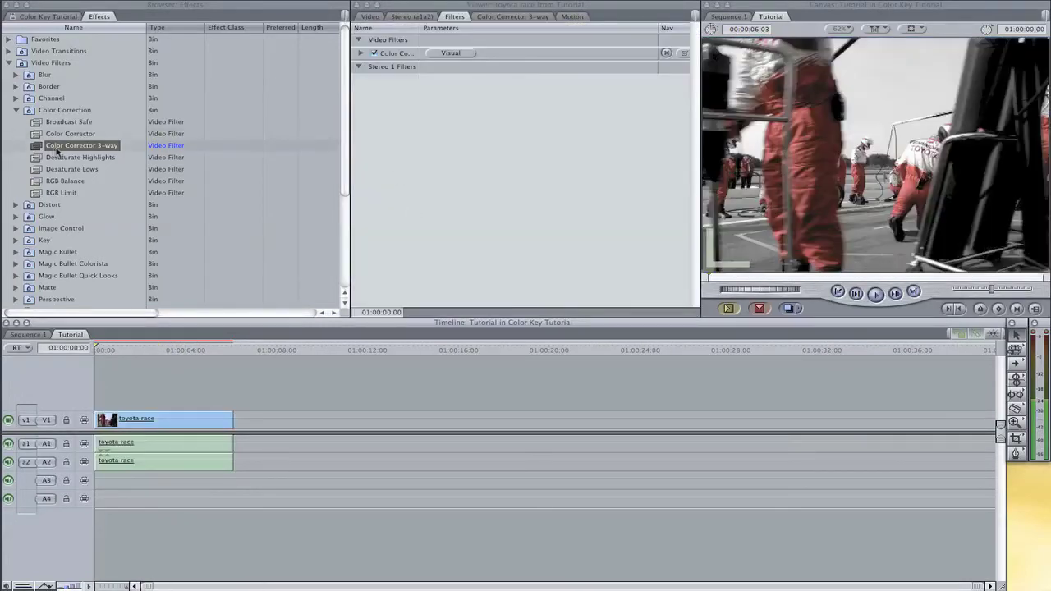
Add a second Color Corrector 3-way that lowers Blacks, raises Whites and boosts Sat, checking by scrubbing.
left_click_drag(56, 150, 406, 160)
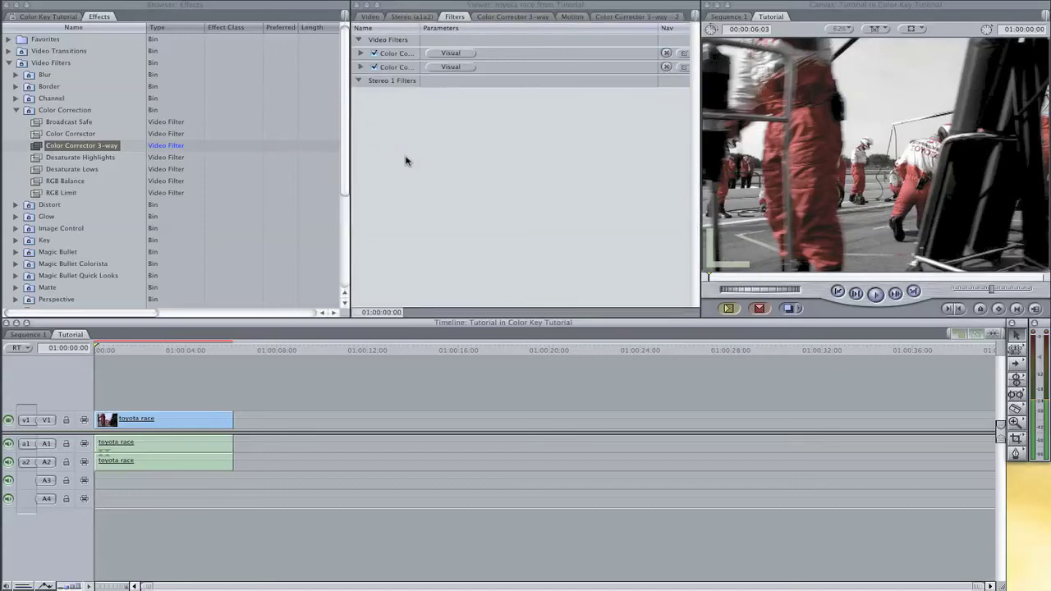
left_click(441, 69)
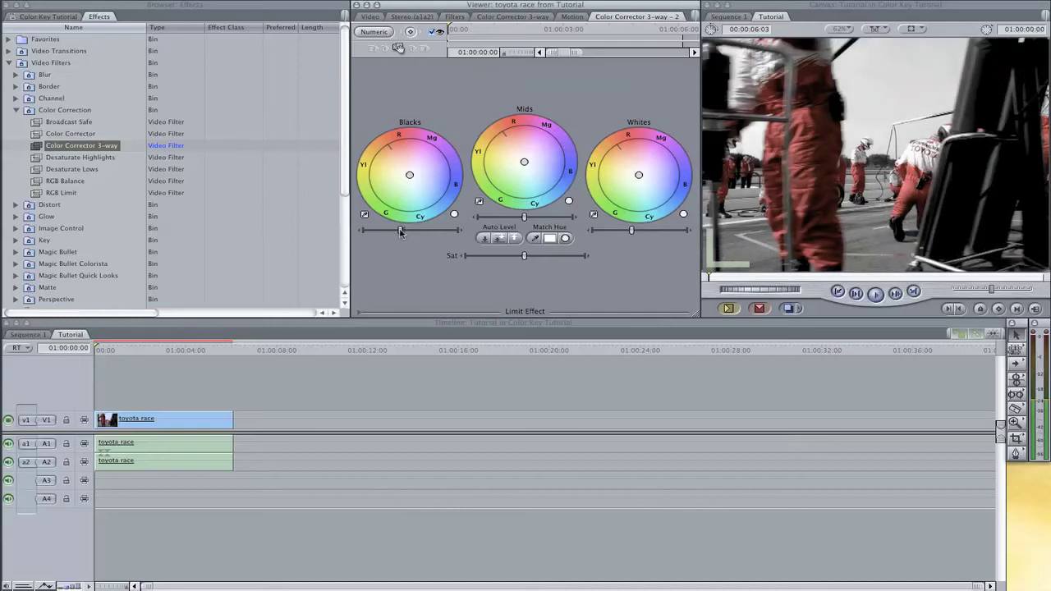
left_click_drag(402, 232, 398, 232)
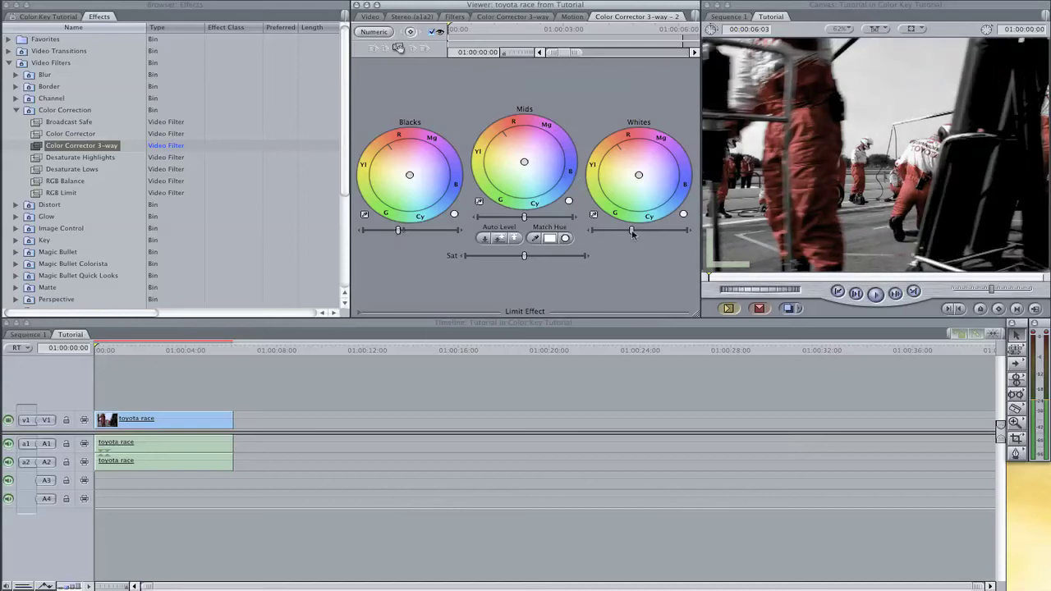
left_click_drag(632, 232, 642, 232)
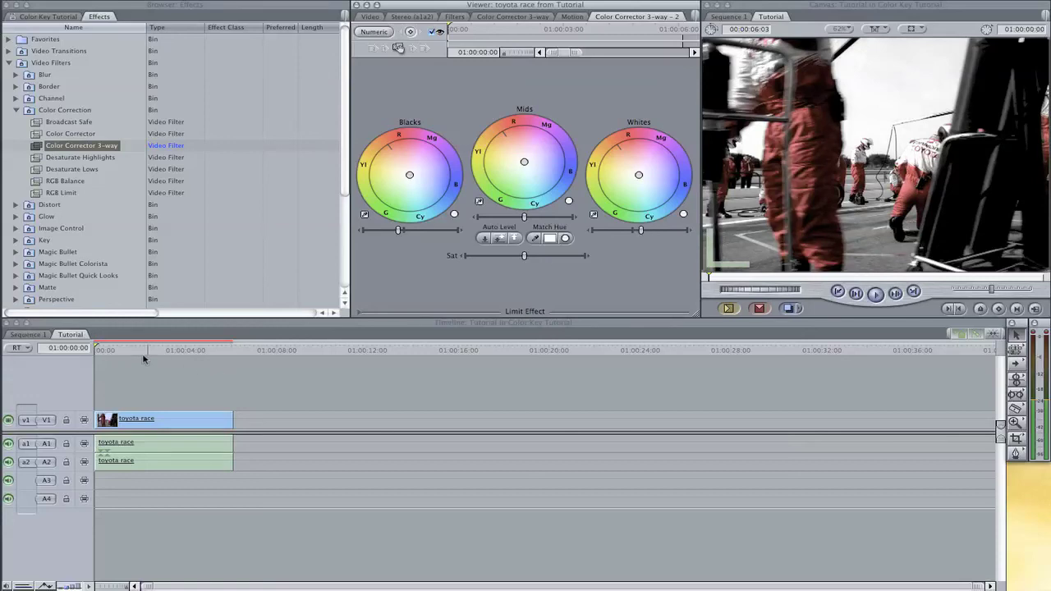
mouse_move(146, 351)
left_mouse_down()
mouse_move(169, 351)
mouse_move(146, 352)
left_mouse_up()
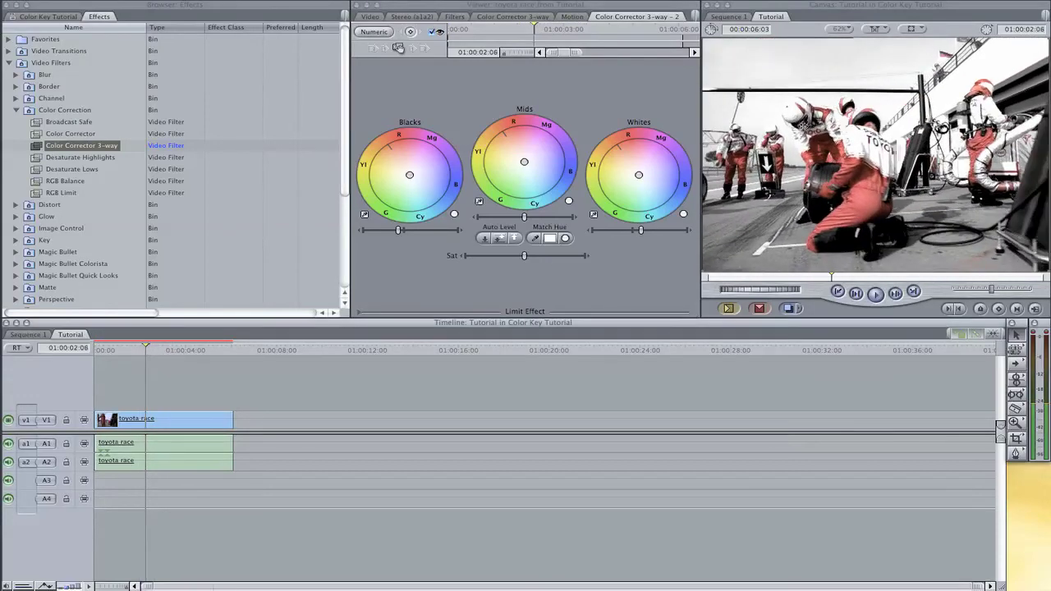
left_click_drag(524, 255, 564, 258)
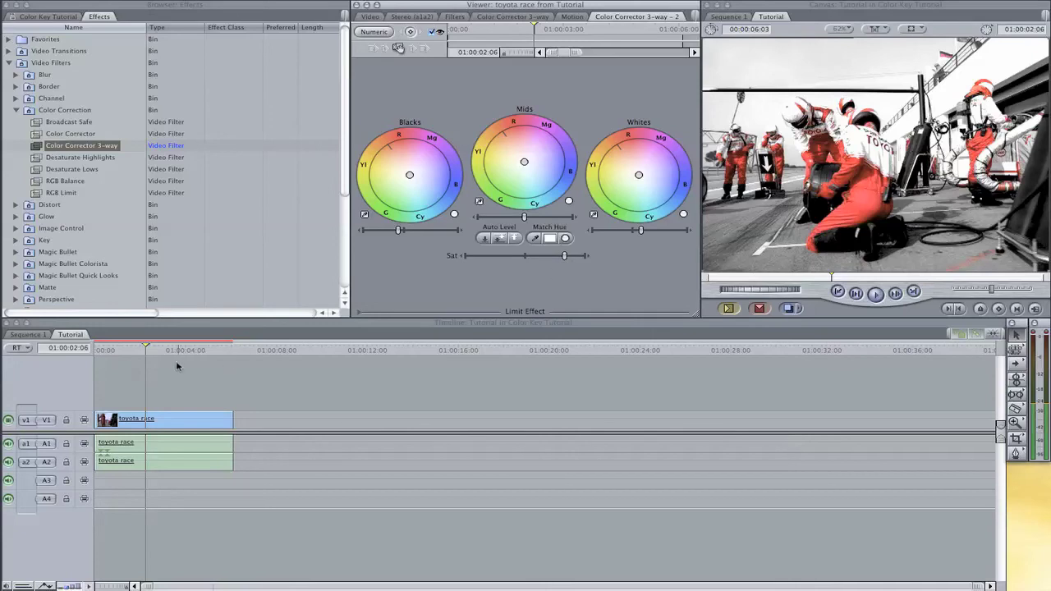
left_click_drag(176, 351, 127, 352)
Show the Video tab, play the sequence from the start, and inspect the frame at 01:00:01:14.
key("super+1")
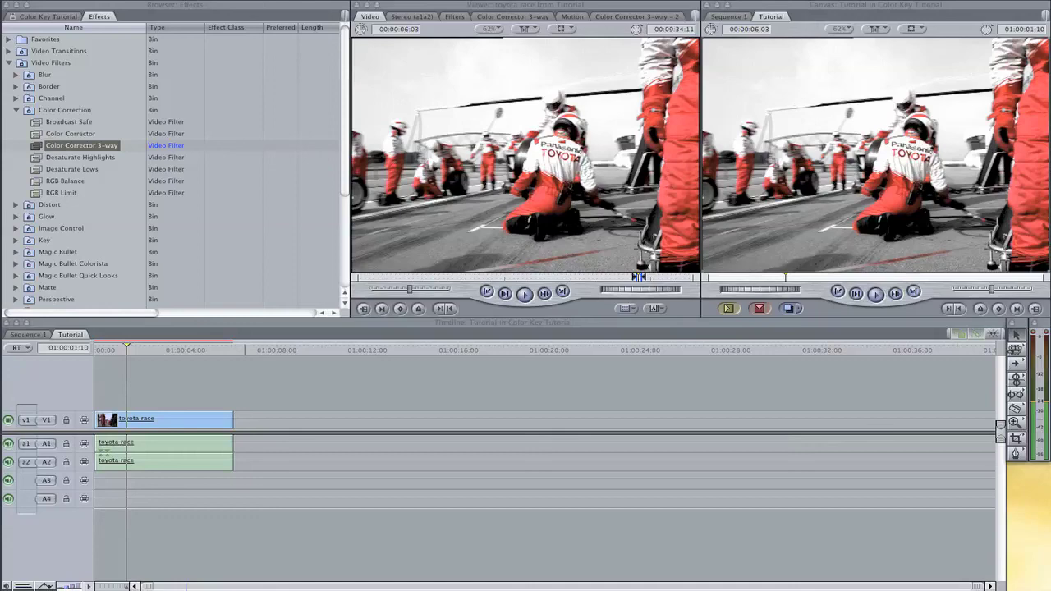
left_click_drag(154, 350, 72, 354)
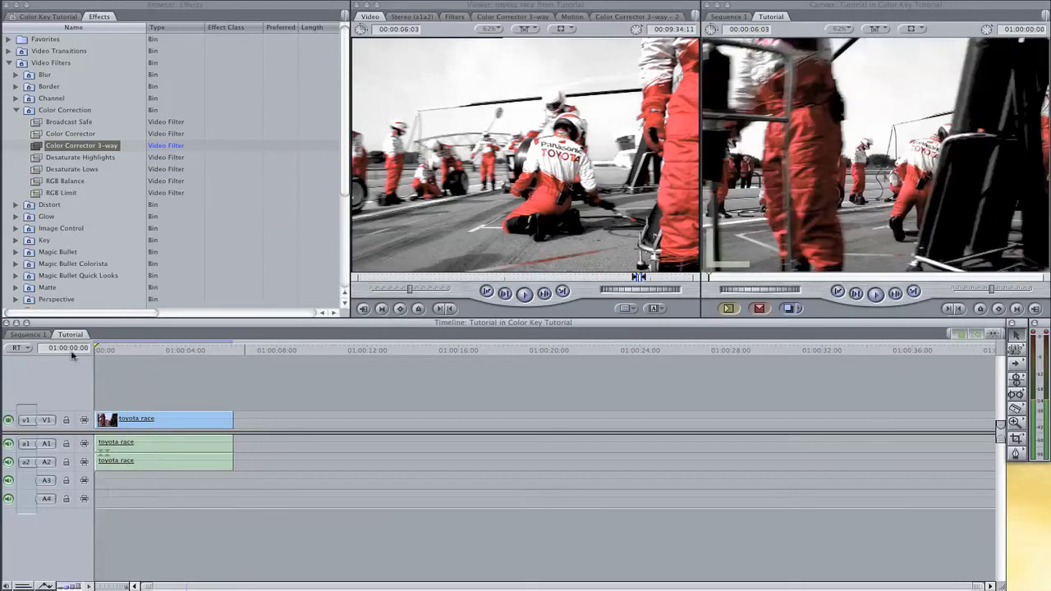
key("space")
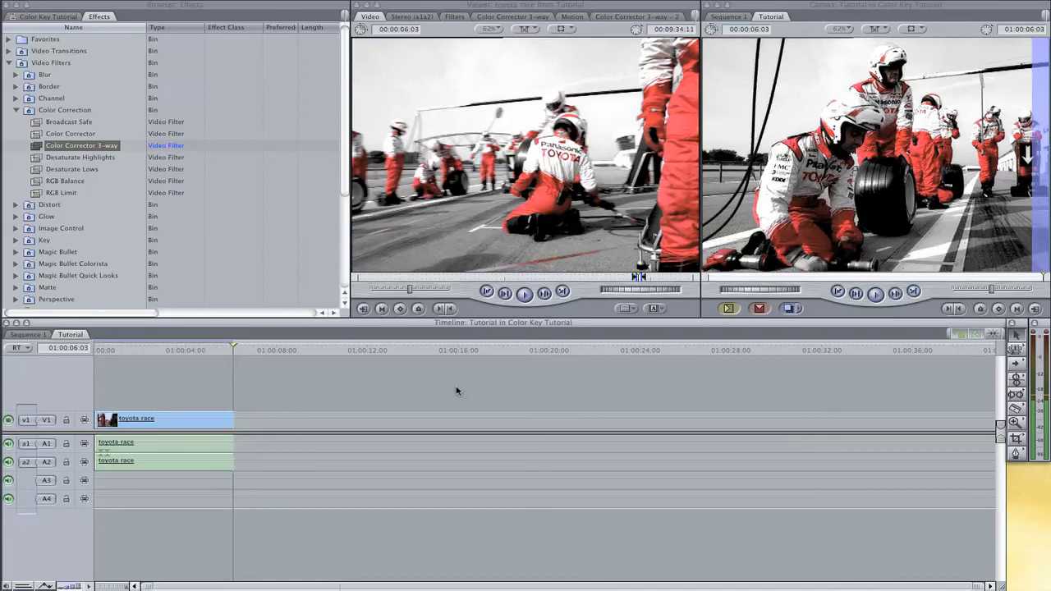
left_click(129, 352)
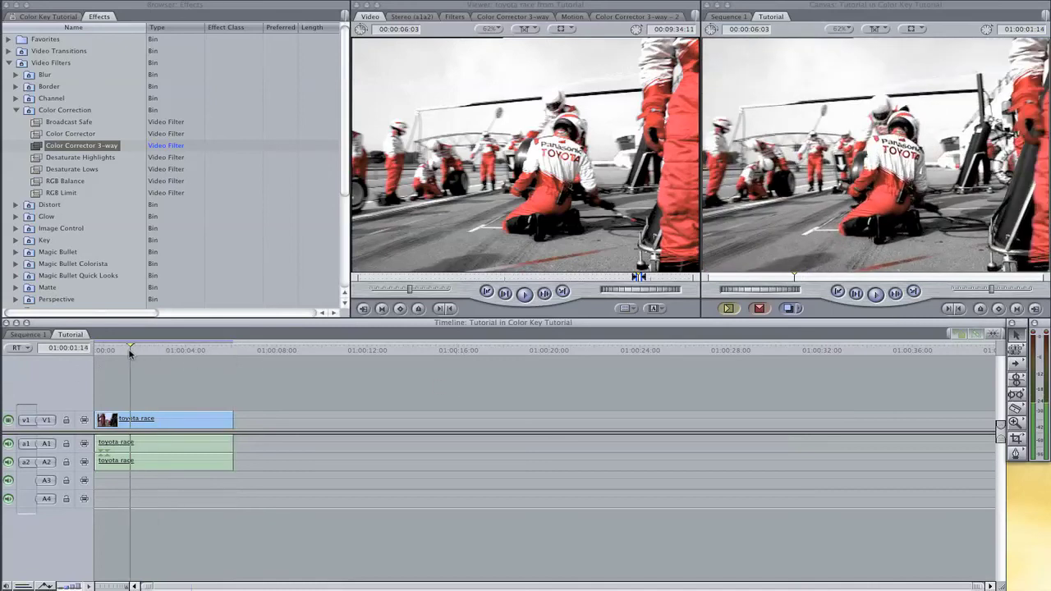